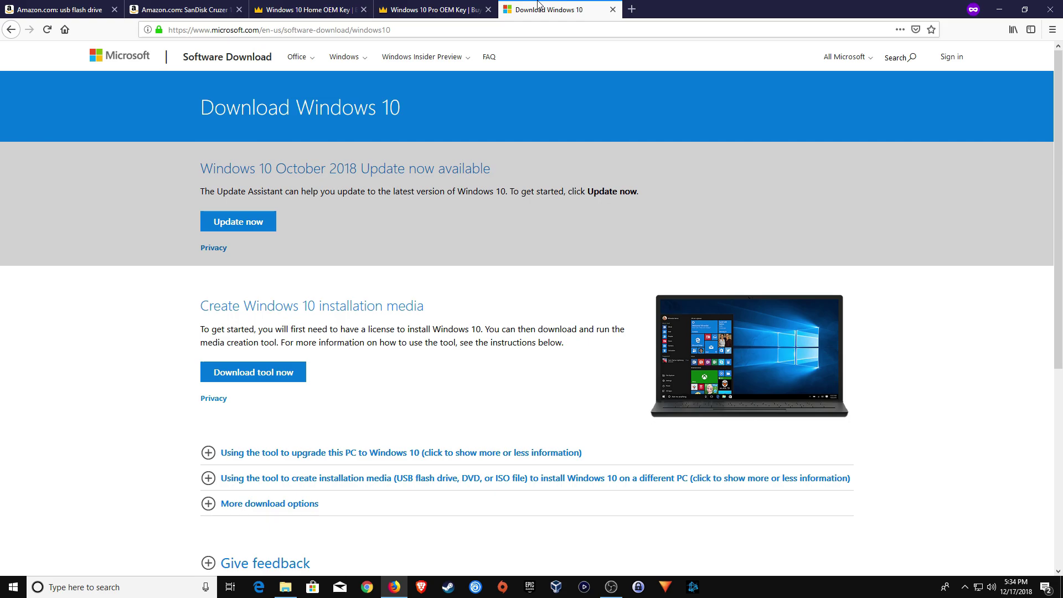
Compare the SanDisk Cruzer listing with the Amazon usb flash drive results, then return to Download Windows 10
click(177, 8)
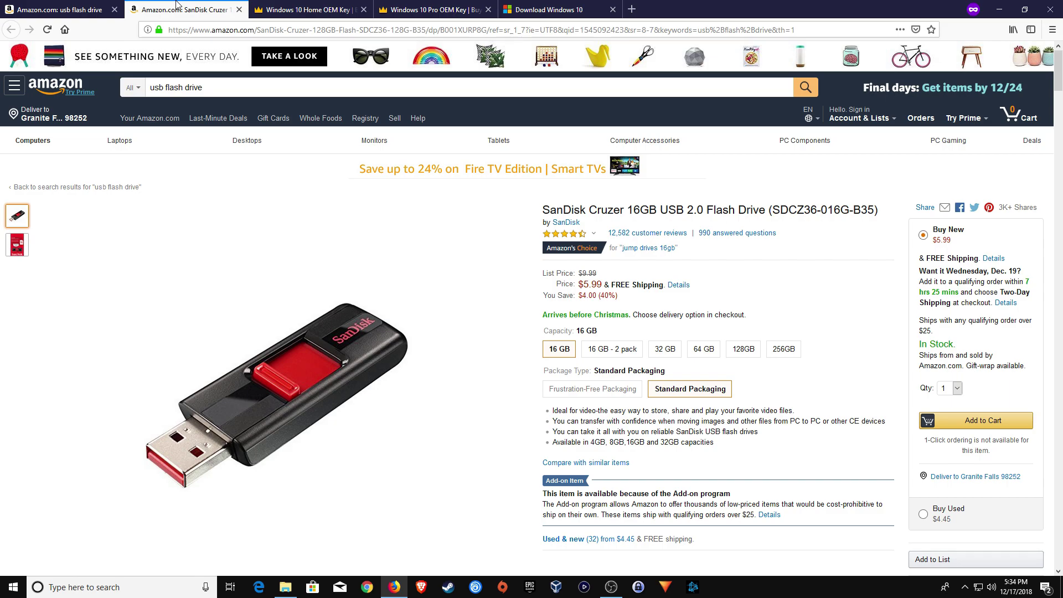
click(76, 6)
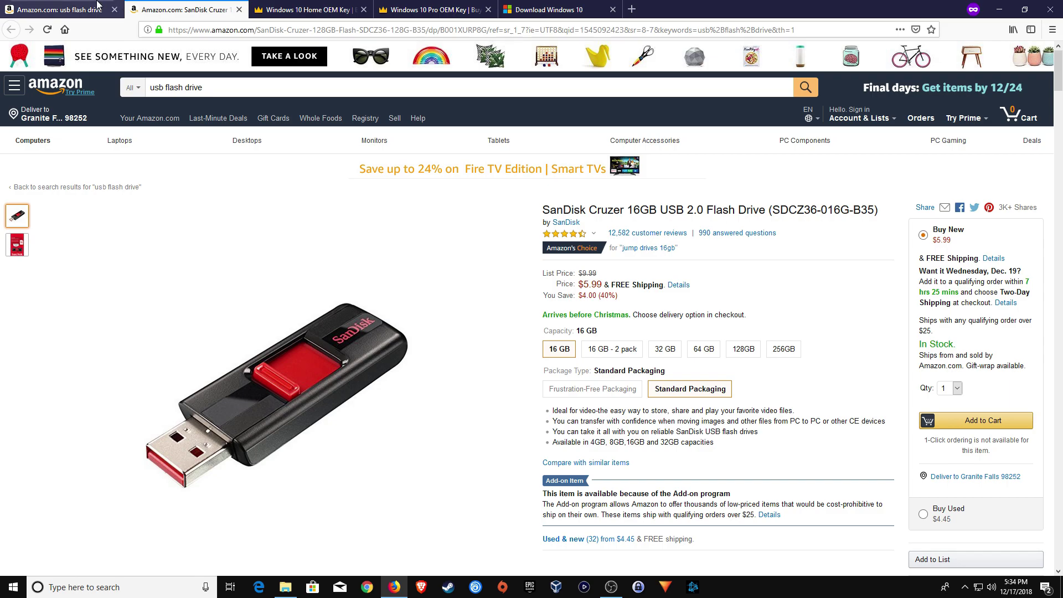
scroll(552, 236, down, 15)
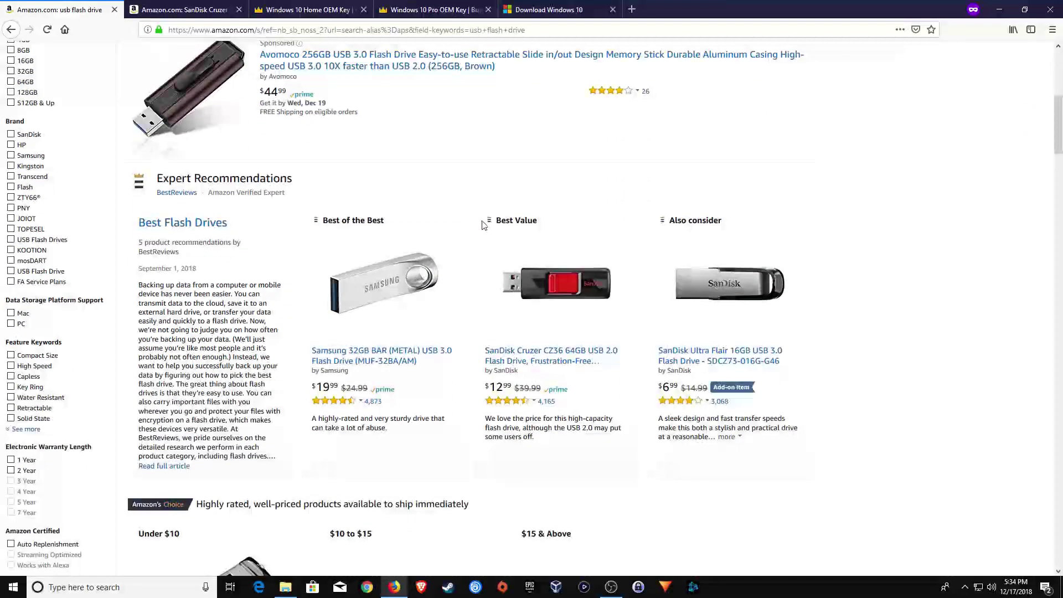
scroll(552, 237, down, 9)
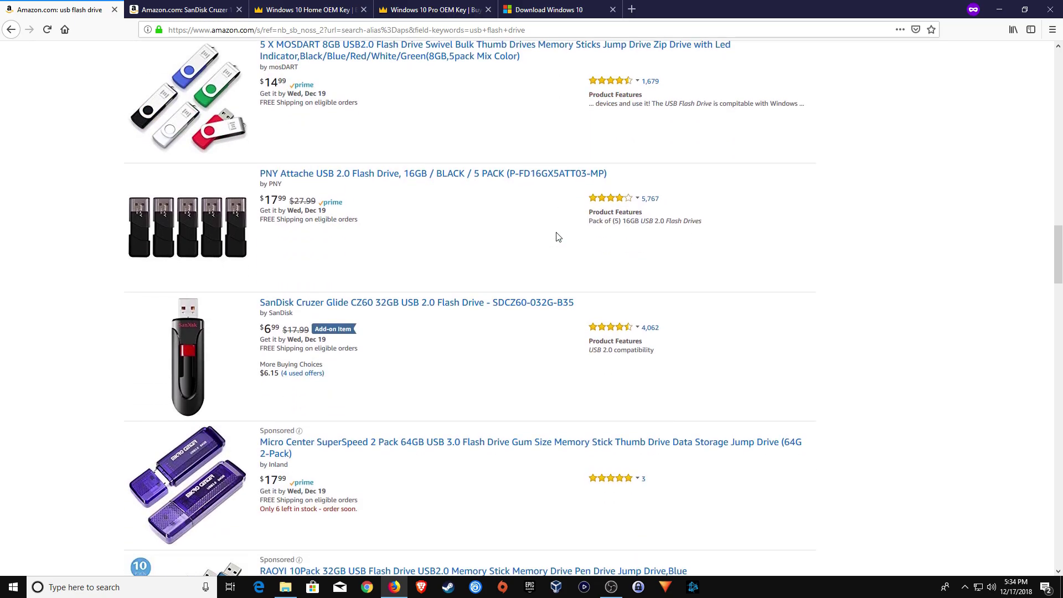
key(ctrl+shift+Tab)
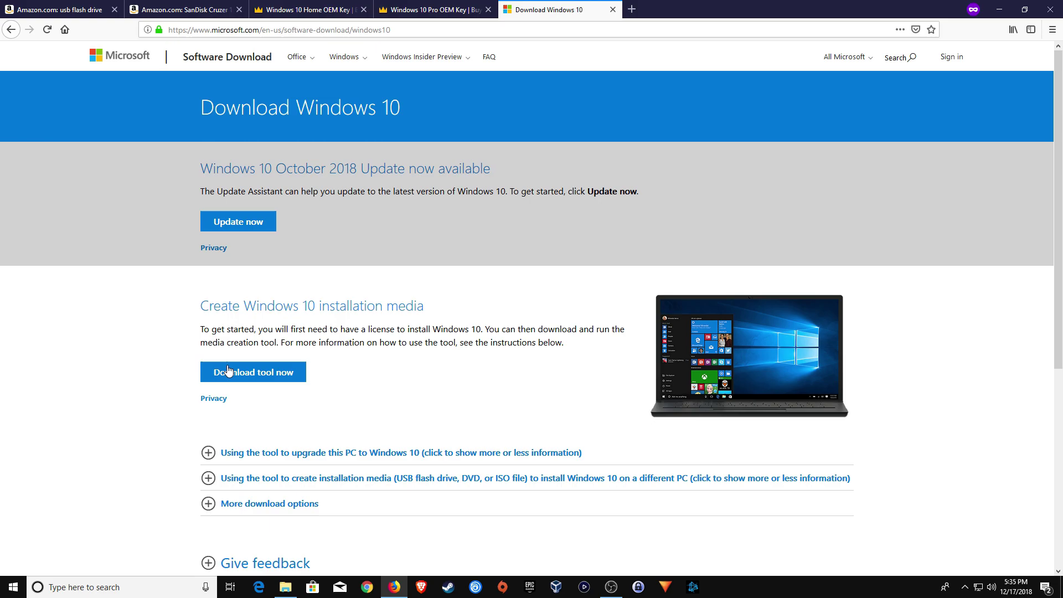
Save MediaCreationTool1809.exe (18.3 MB) from the Download Windows 10 page and run it
click(249, 374)
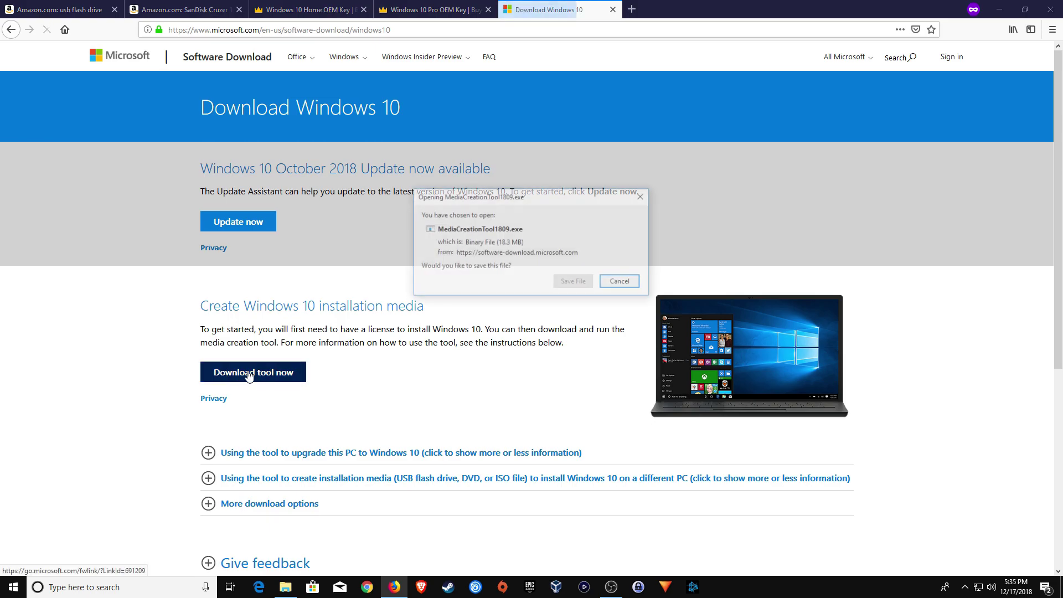
click(570, 282)
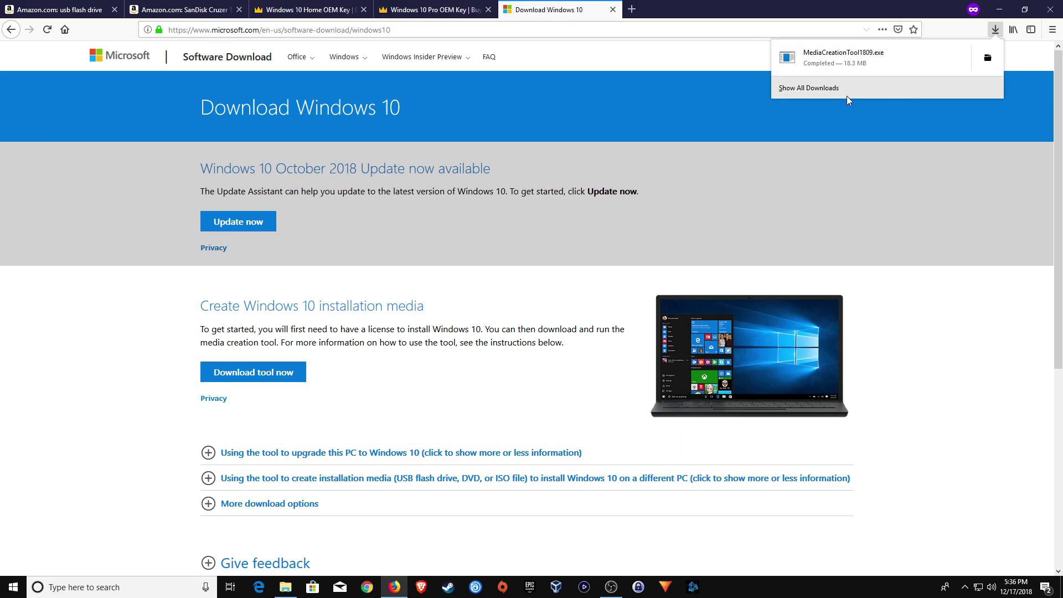
click(841, 63)
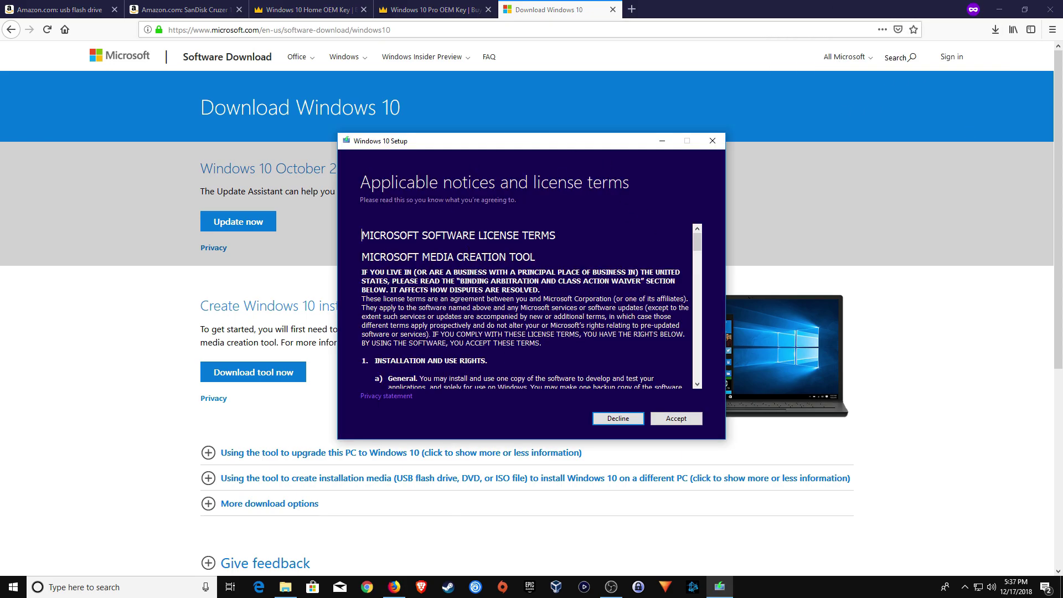
Accept the license terms and choose to create installation media for another PC
click(679, 419)
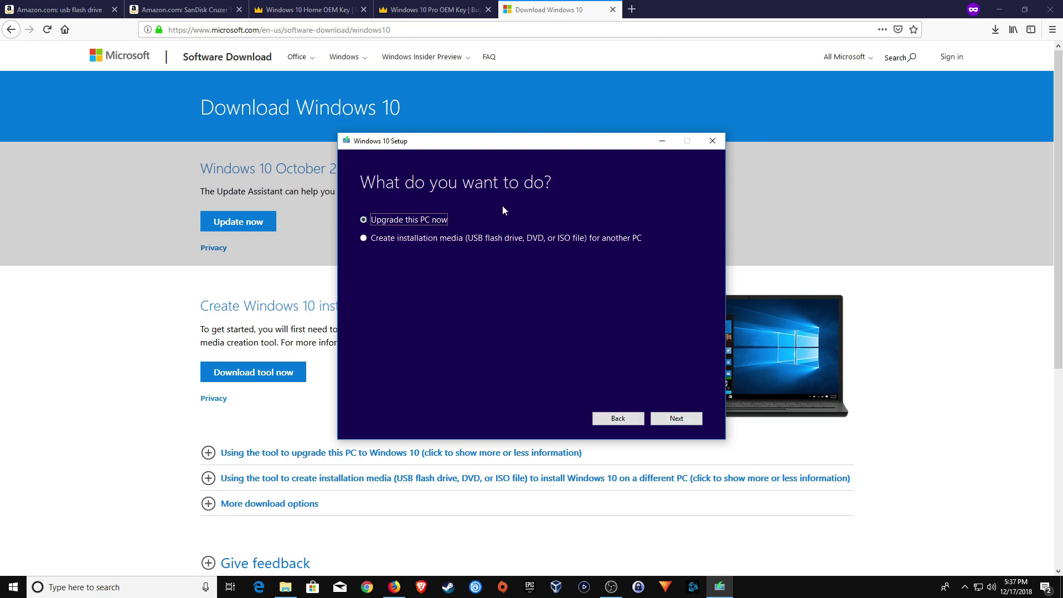
click(394, 239)
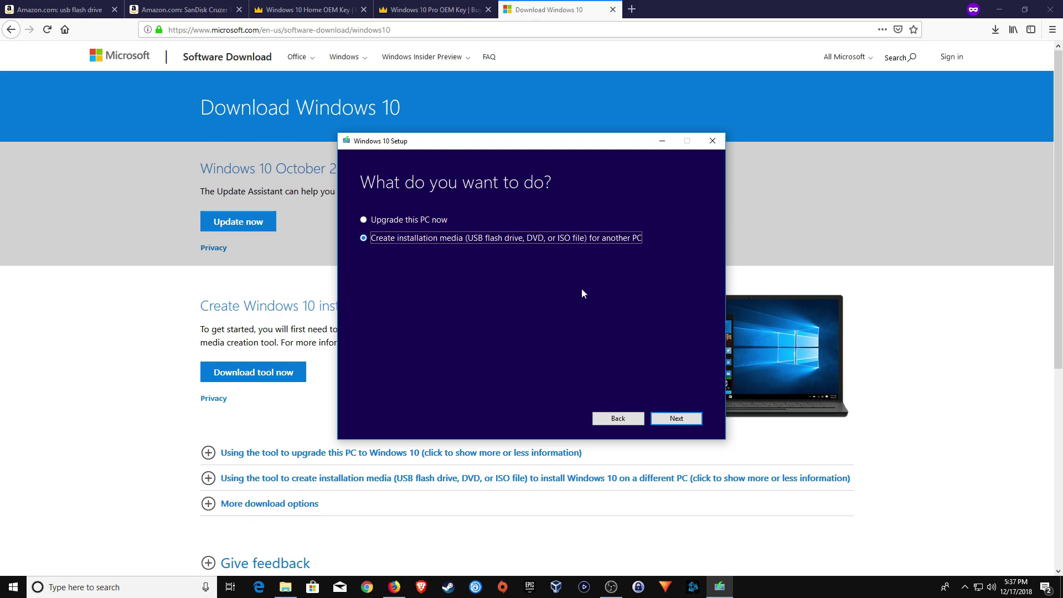
click(687, 419)
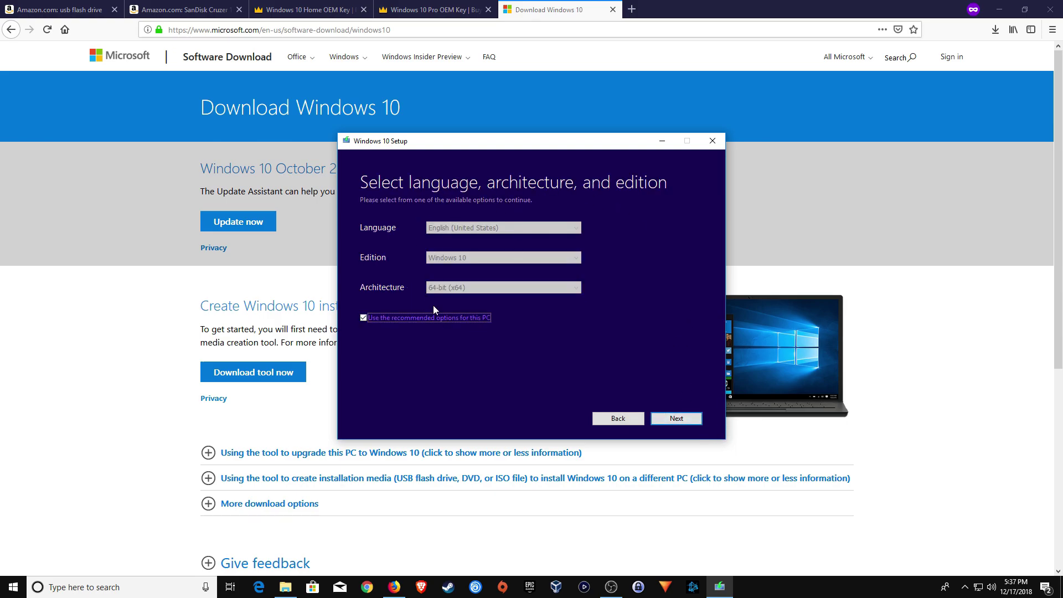
Keep the recommended language and edition options, choose USB flash drive, and target G: (No Label)
click(363, 318)
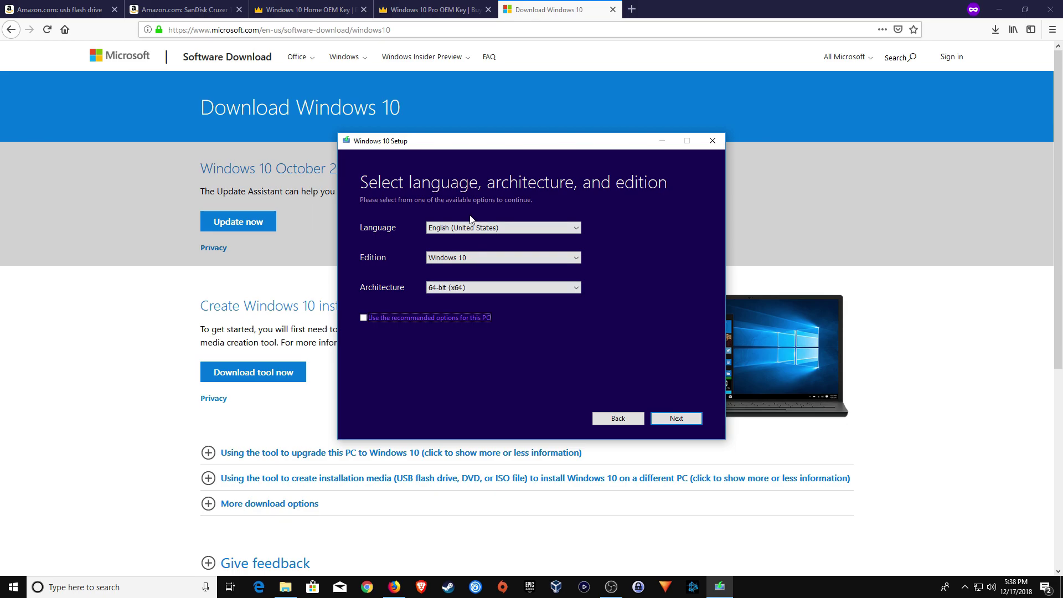
click(366, 320)
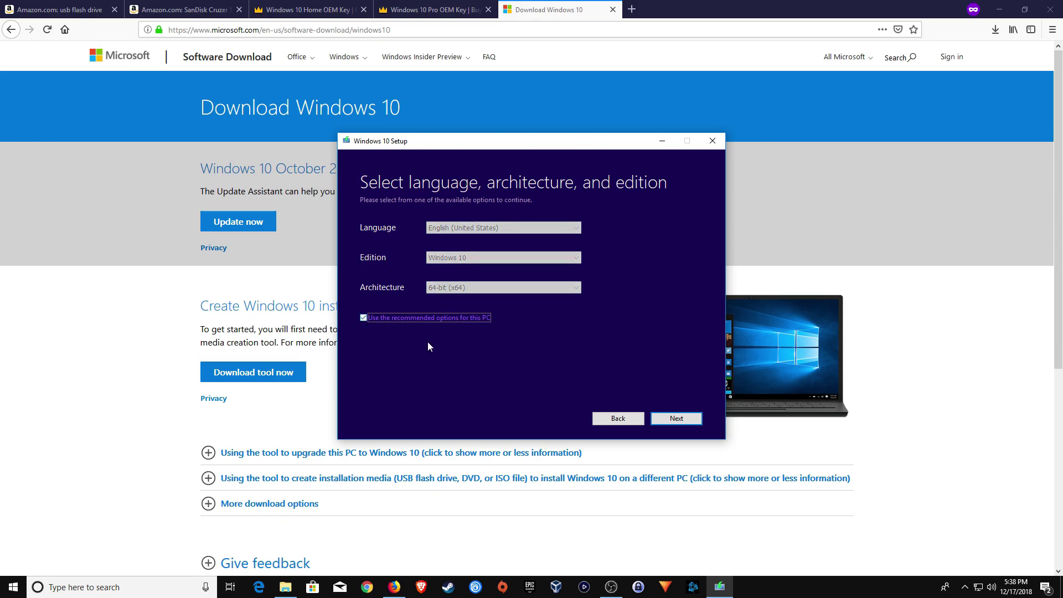
click(671, 419)
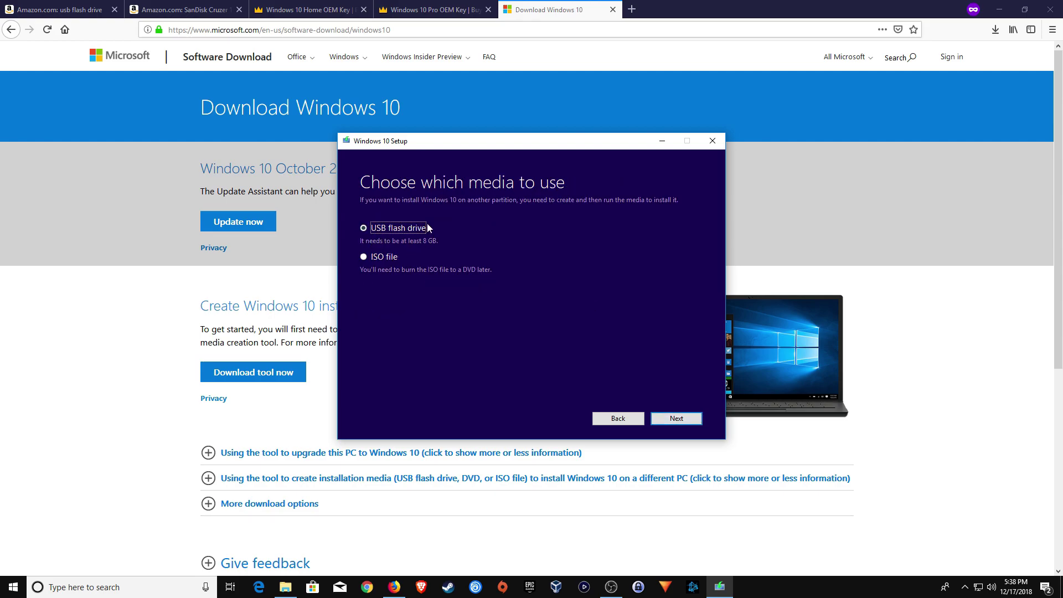
click(674, 421)
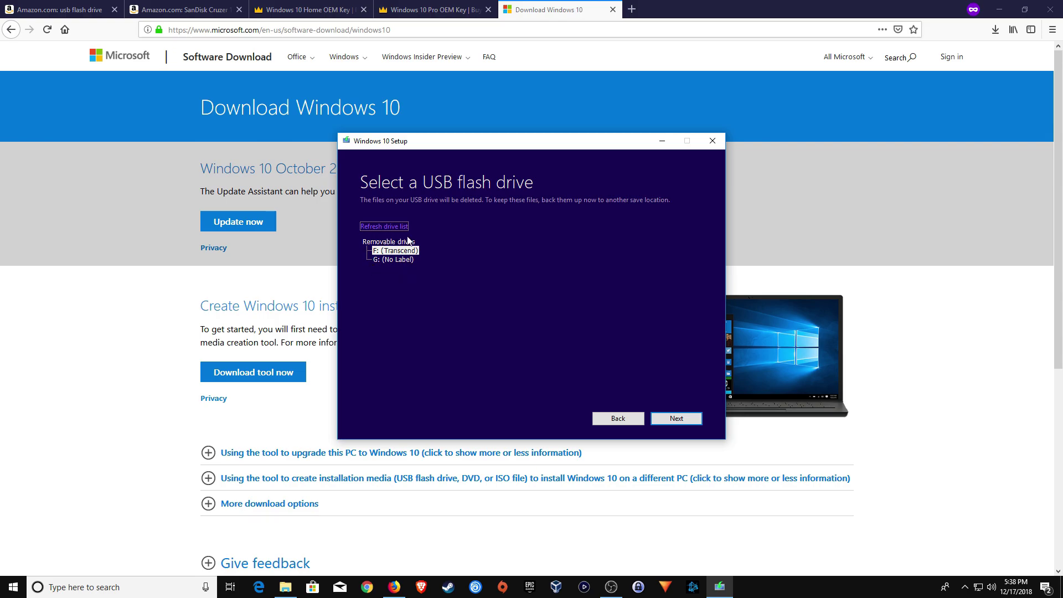
click(394, 260)
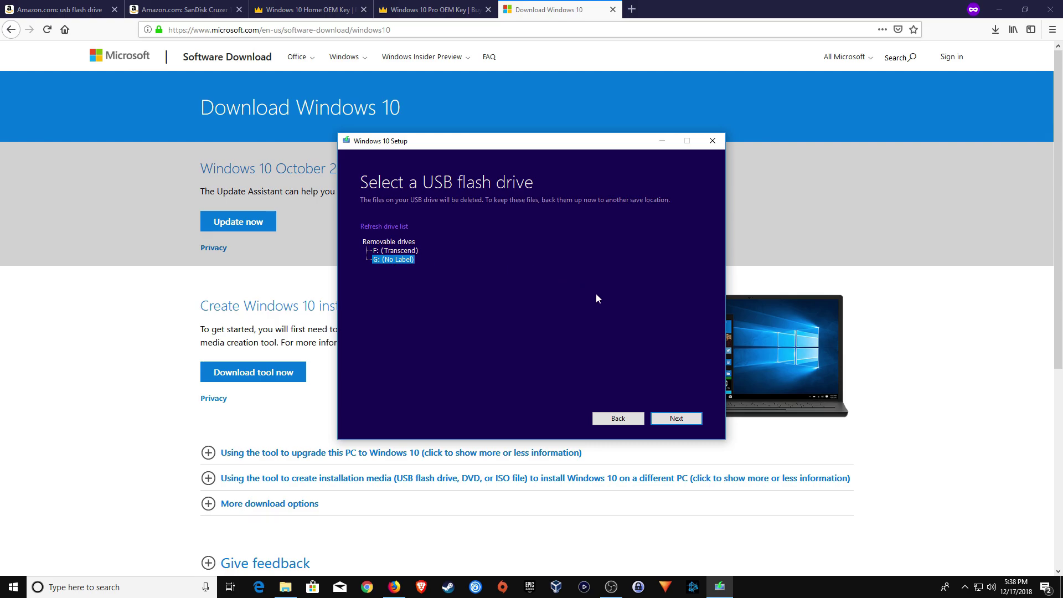
Write Windows 10 onto USB drive G: and finish setup once the drive is ready
click(673, 418)
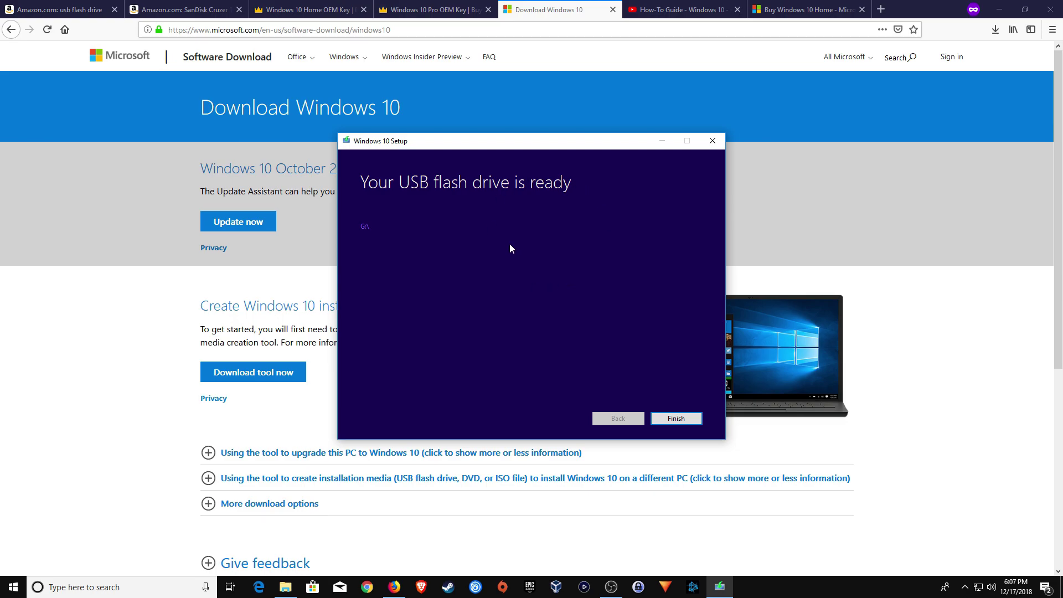
click(675, 419)
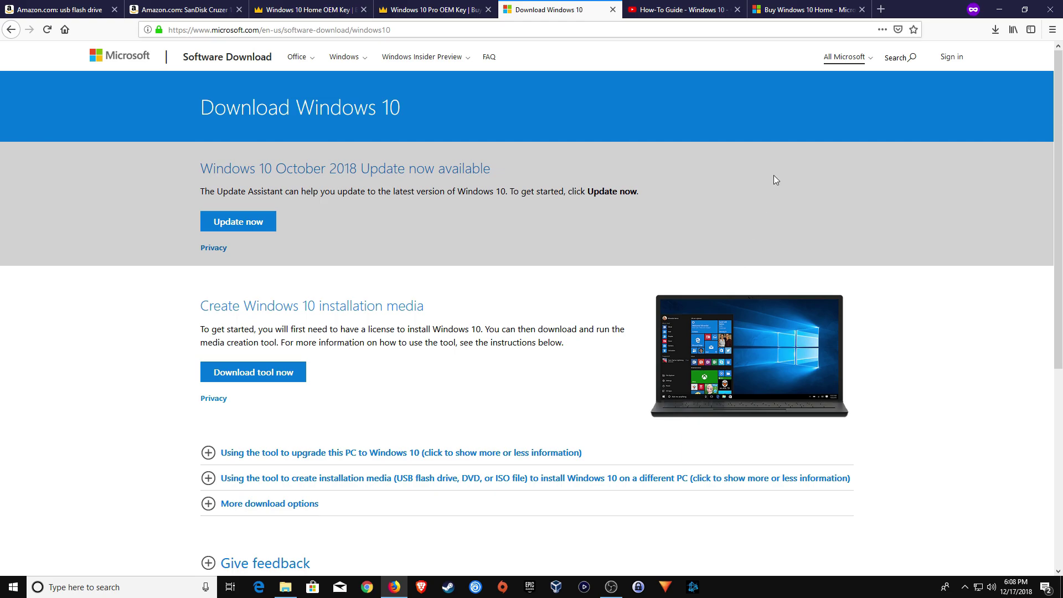
Switch to the YouTube clean-install video at 1:40, on changing the BIOS boot order
click(651, 7)
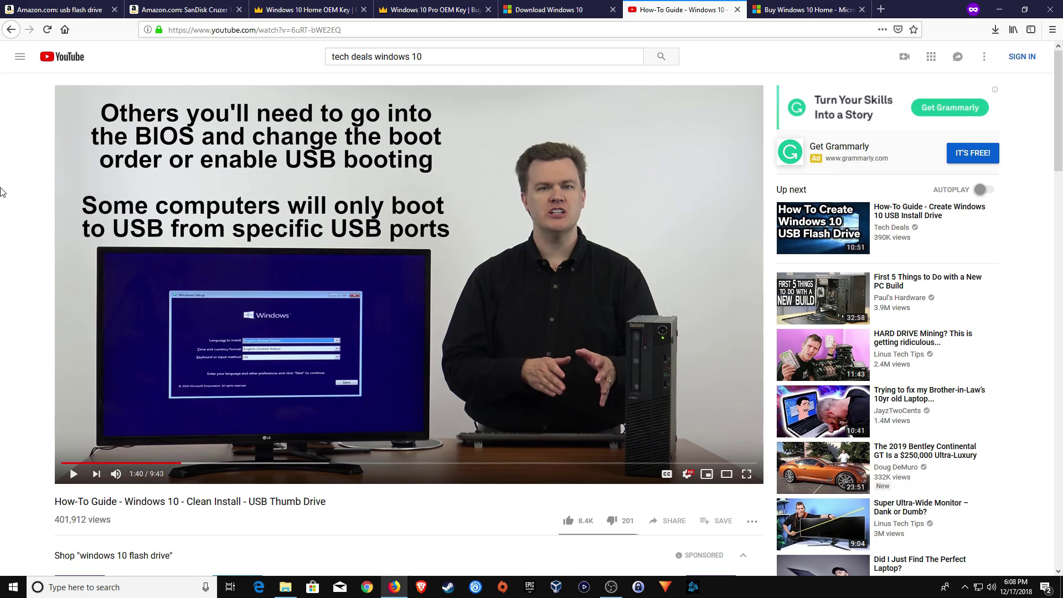
Compare Microsoft Store's Windows 10 Home with Kinguin's $26.87 OEM key offers, highlighting the one-per-PC warning
click(807, 5)
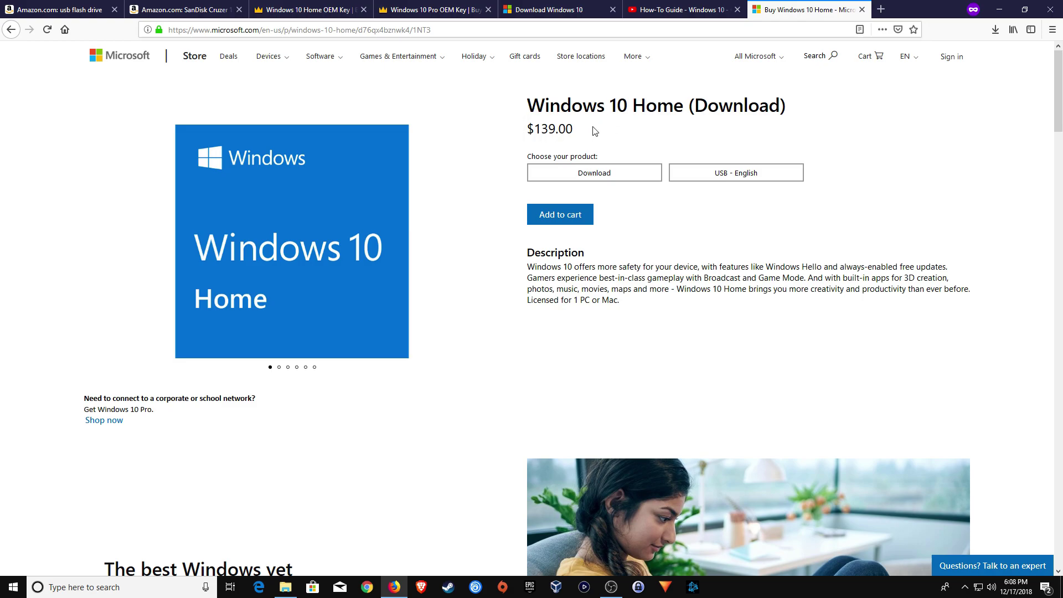
click(304, 7)
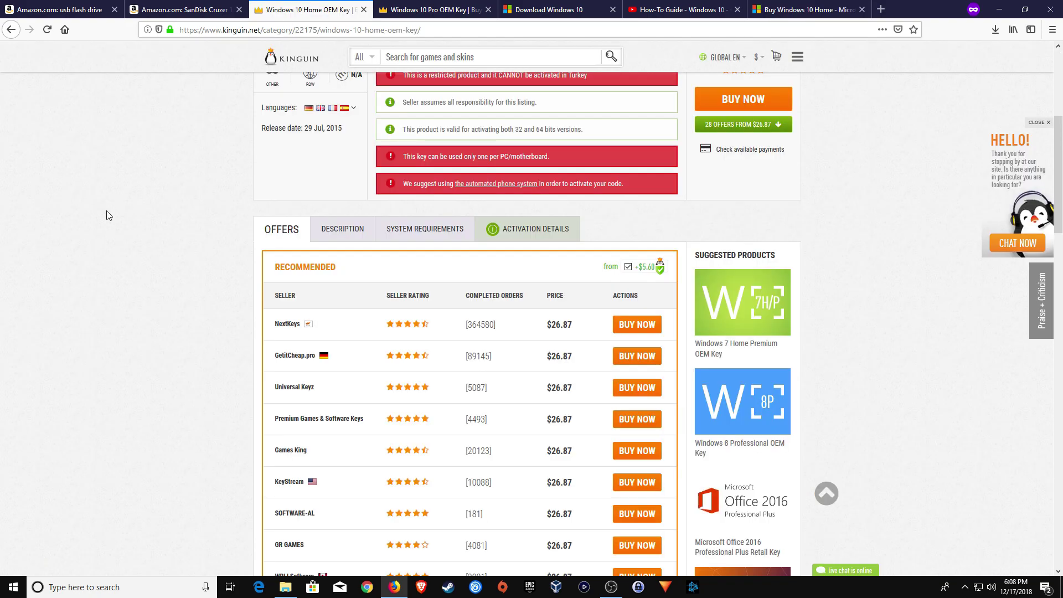
scroll(104, 211, up, 5)
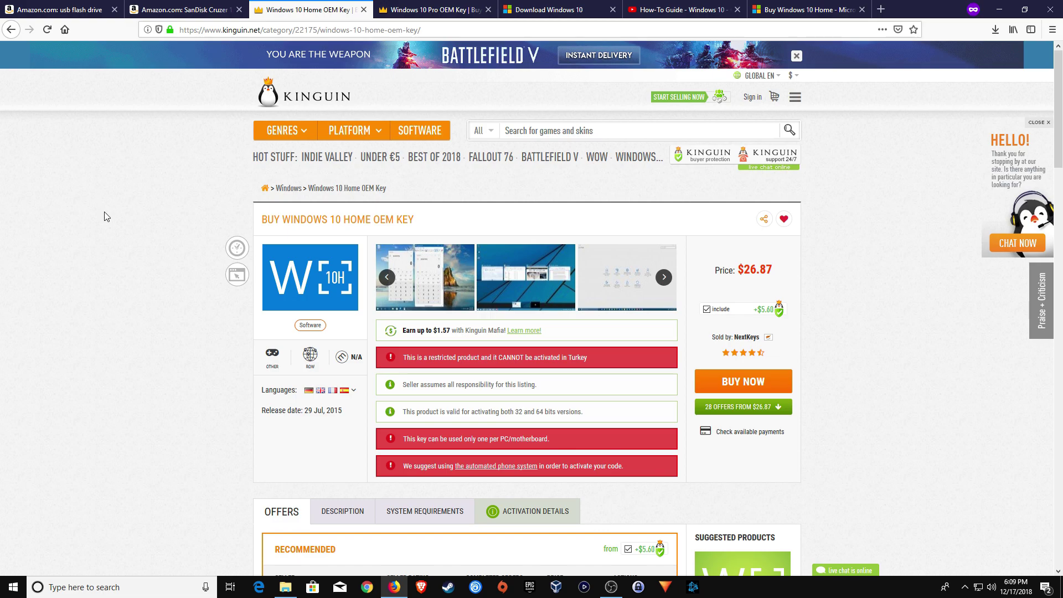
scroll(107, 217, down, 5)
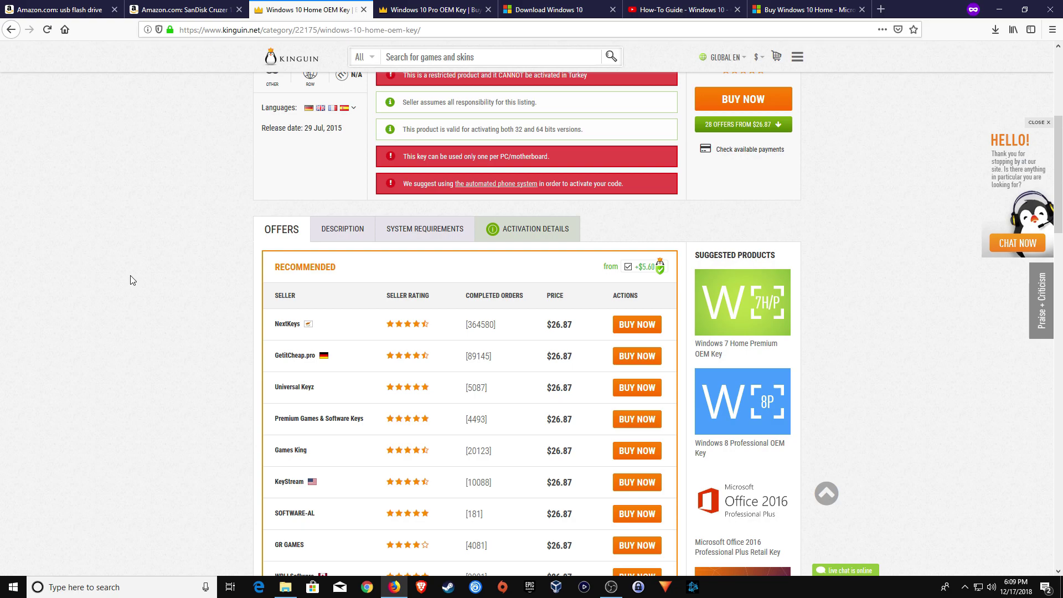
scroll(133, 280, up, 5)
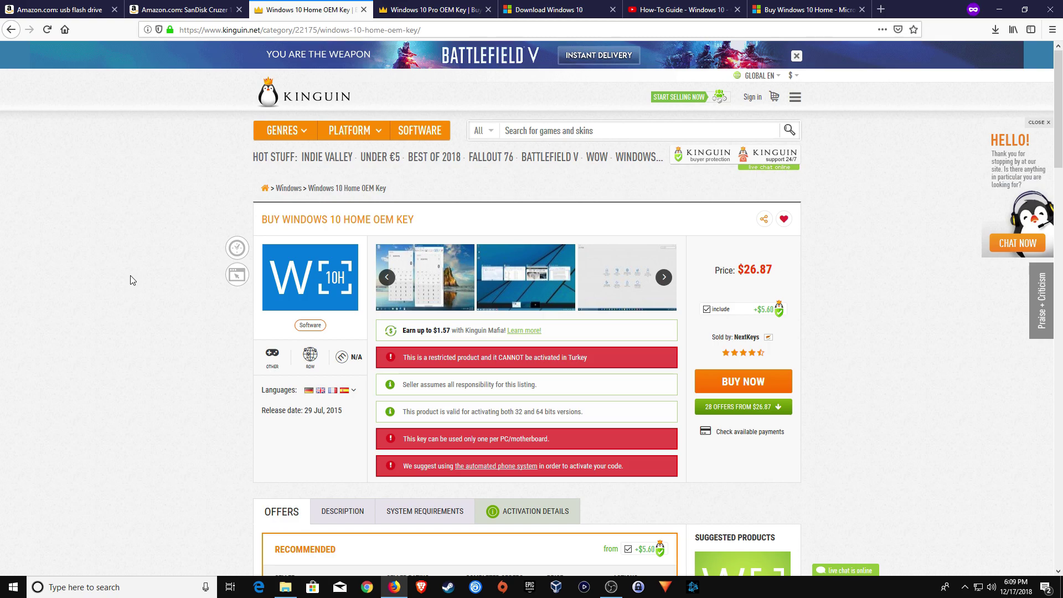
scroll(133, 279, down, 2)
drag(398, 327, 554, 328)
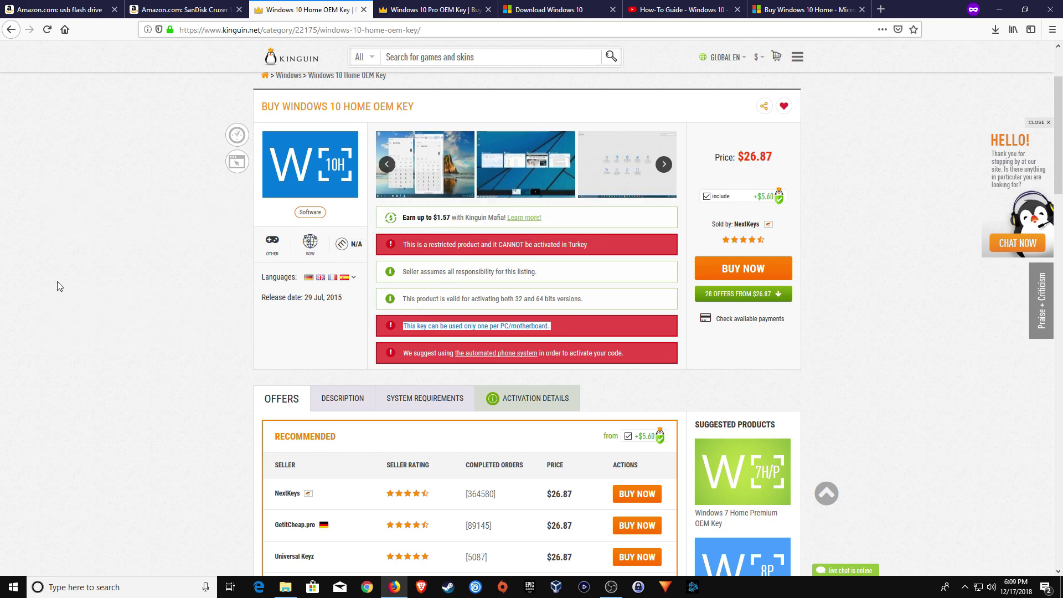
Check the $31.34 Windows 10 Pro OEM key price, then go back to Download Windows 10
click(388, 8)
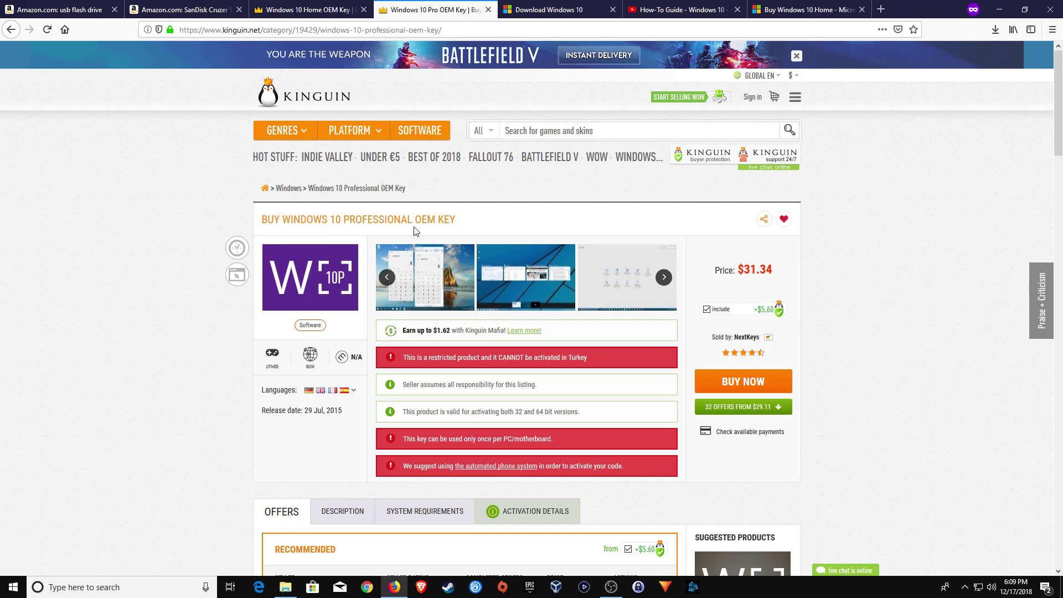
key(ctrl+shift+Tab)
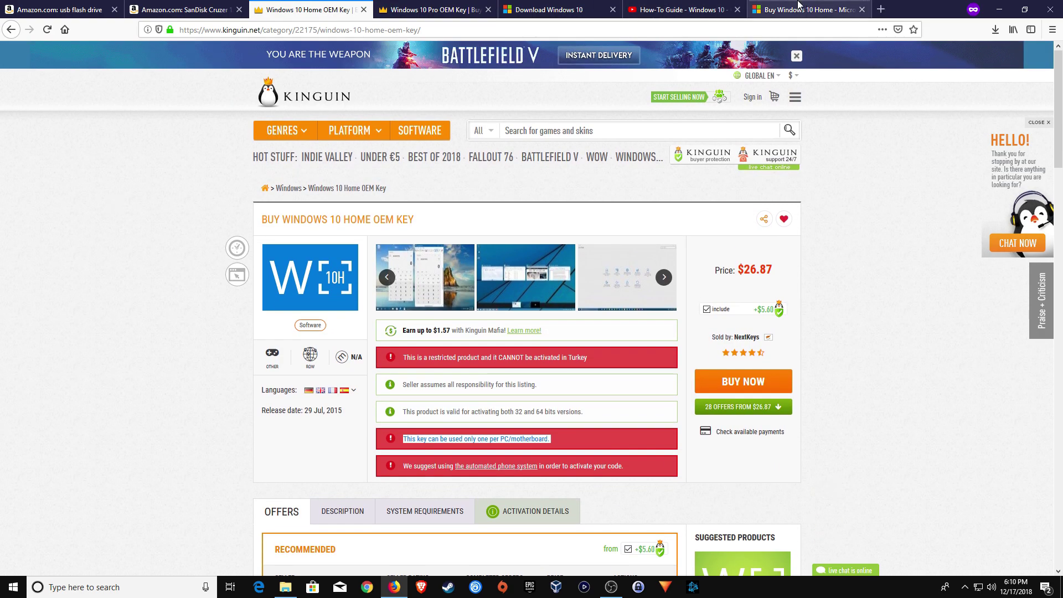
click(793, 5)
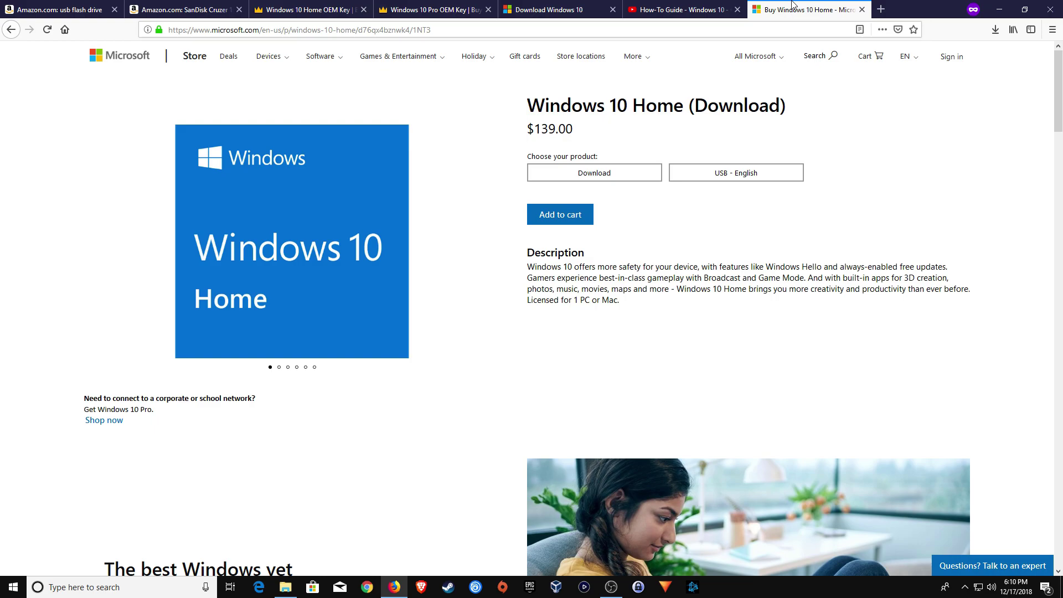
key(ctrl+shift+Tab)
key(ctrl+shift+Tab)
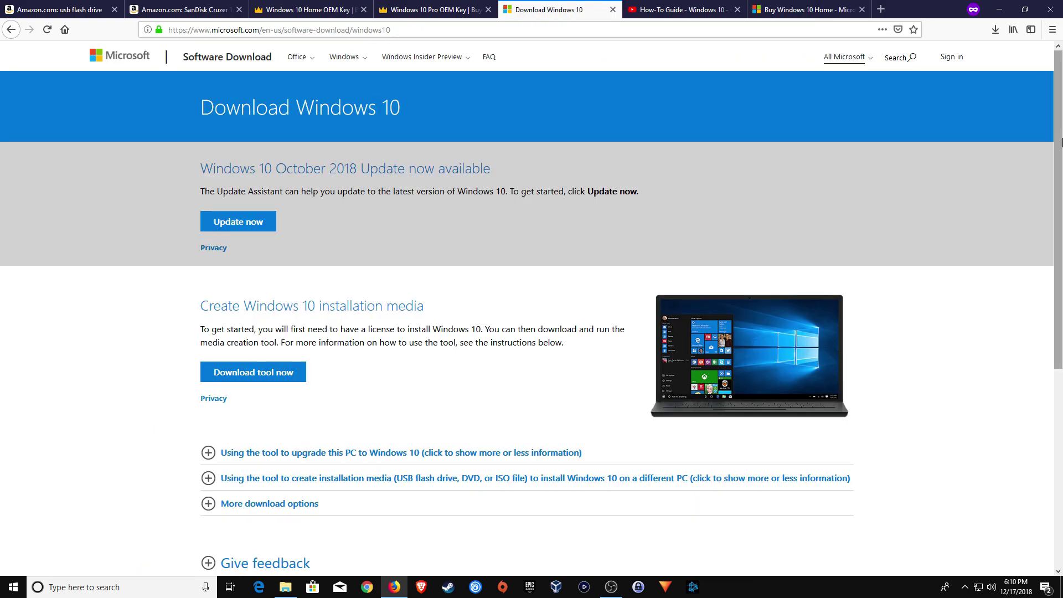